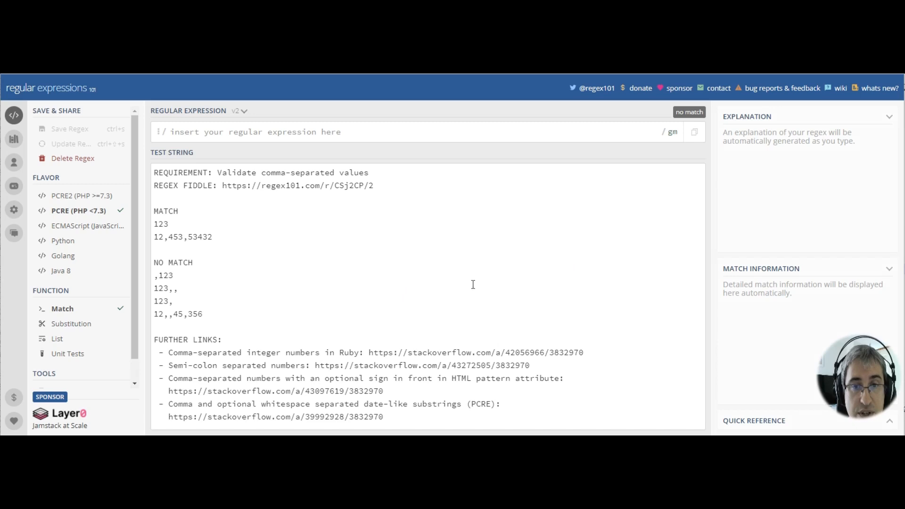
Enter the validation pattern ^\d+(?:,\d+)*$ so only 123 and 12,453,53432 match
double_click(167, 225)
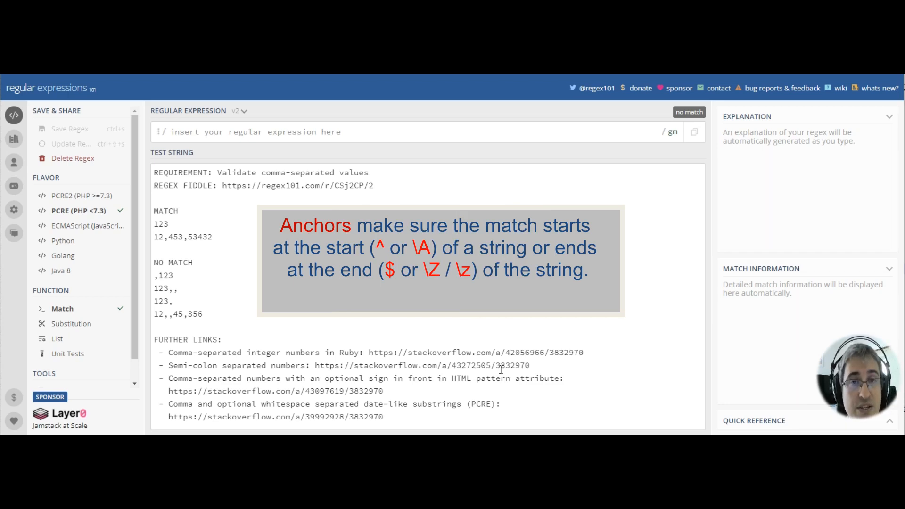
click(501, 369)
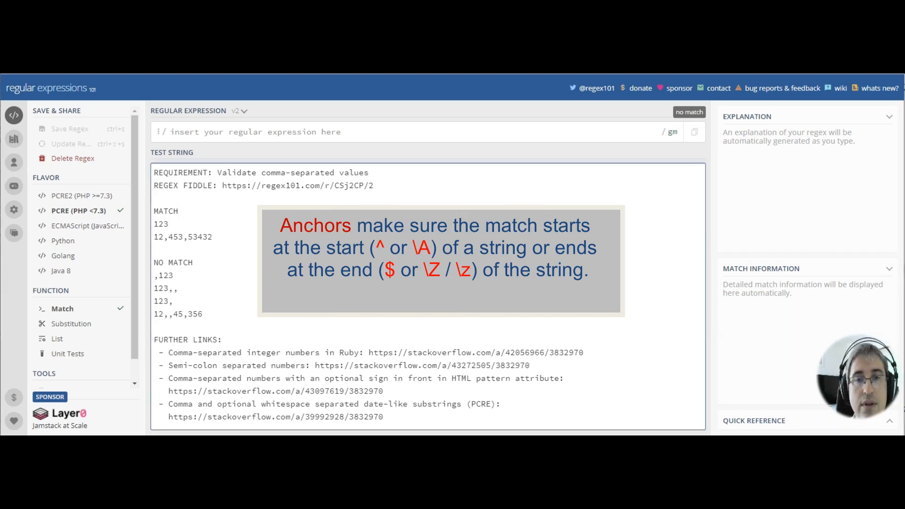
click(335, 133)
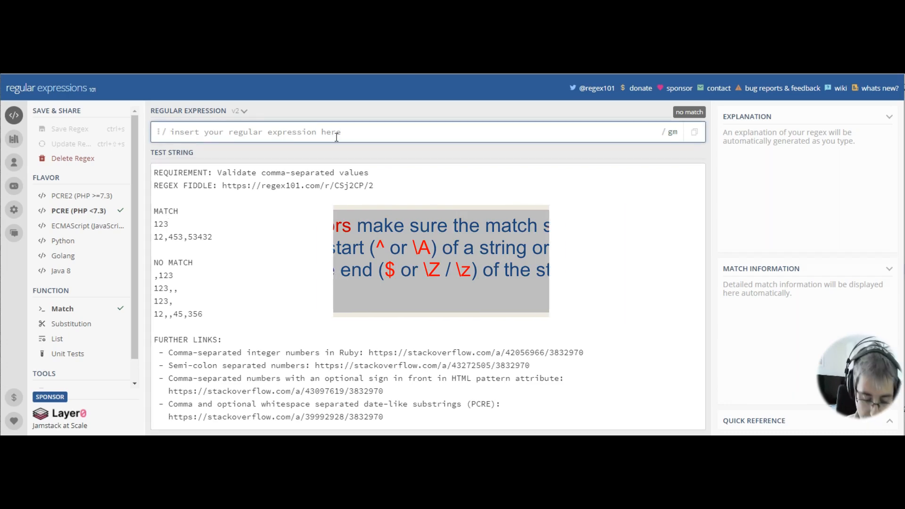
text(^)
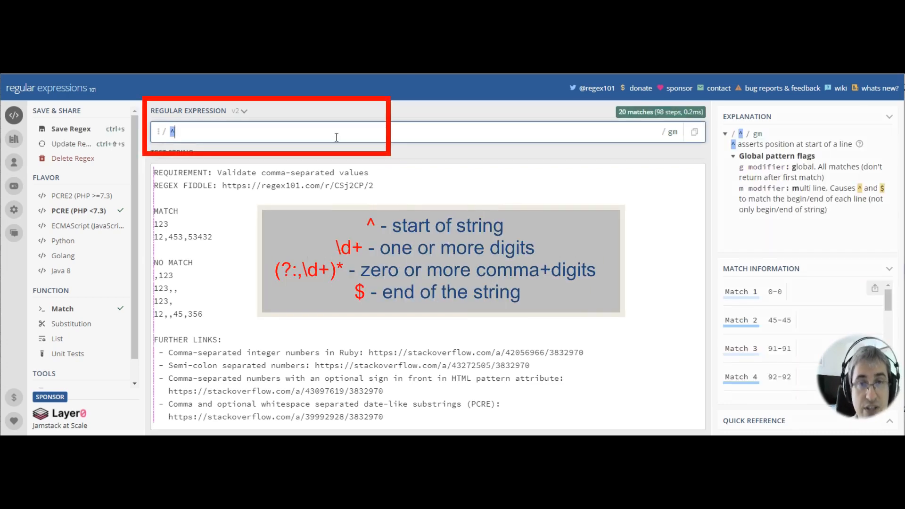
text(\d)
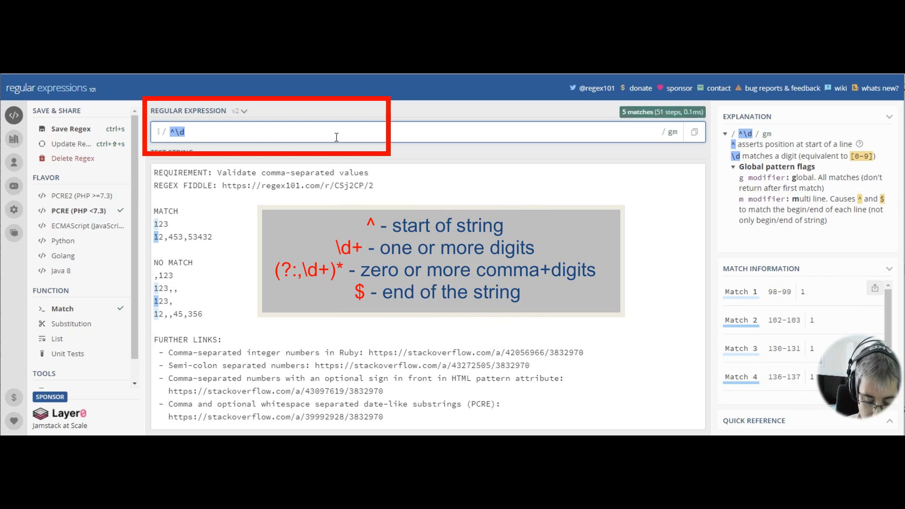
text(+)
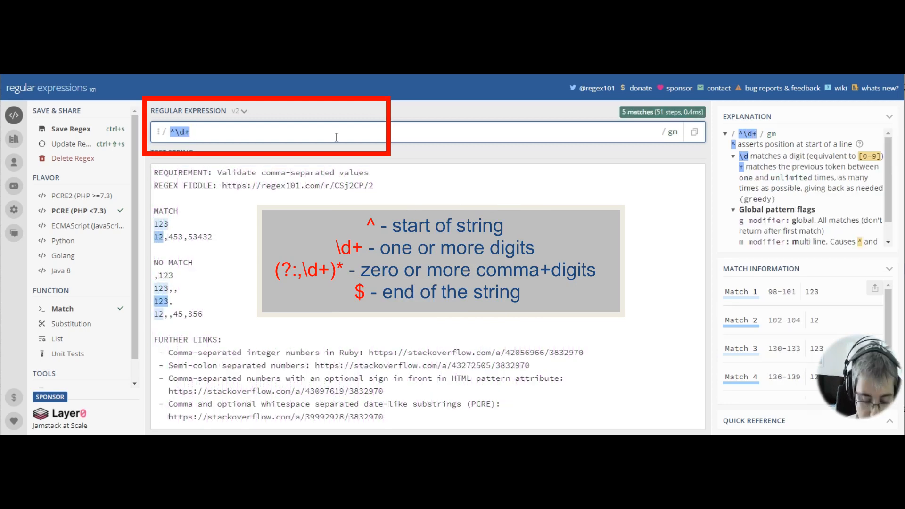
text((?:)
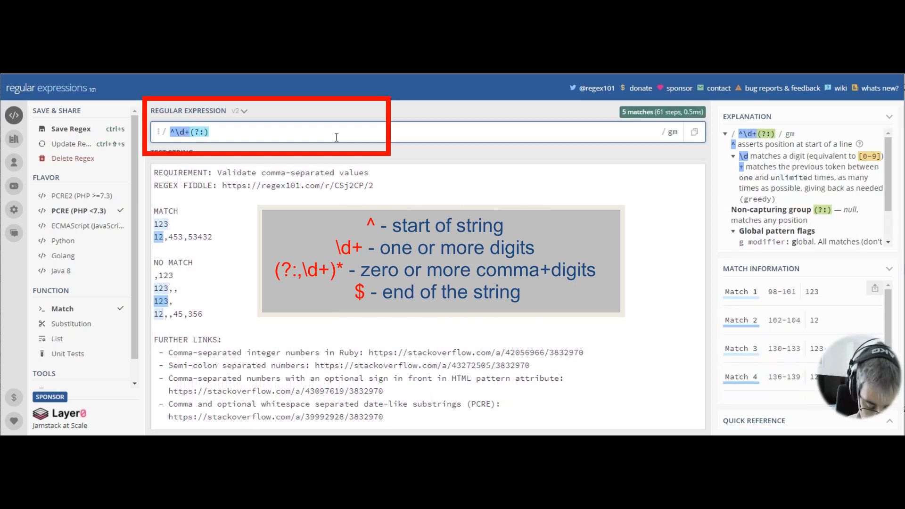
text(,))
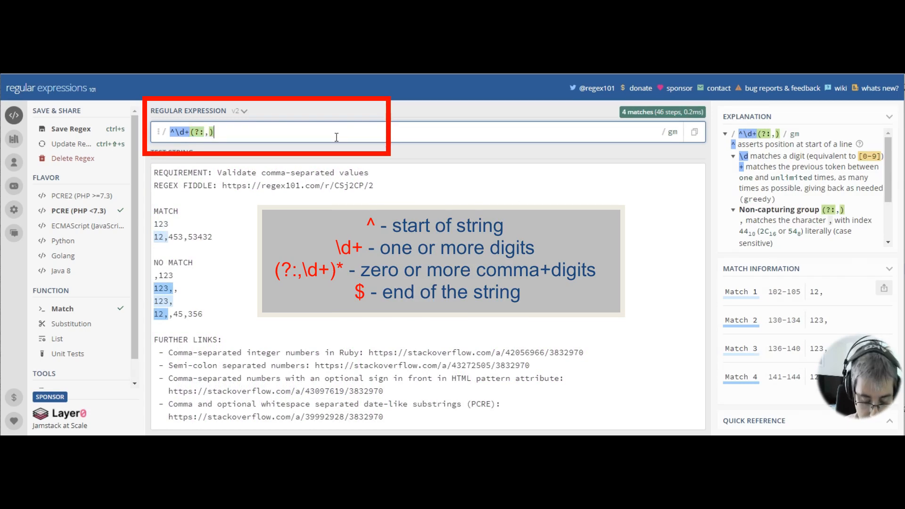
text(*)
key(Left)
key(Left)
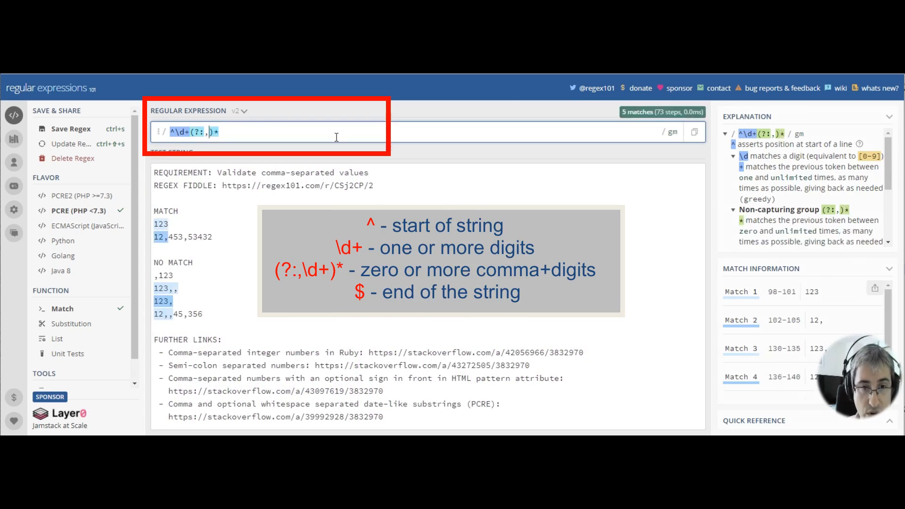
text(\d)
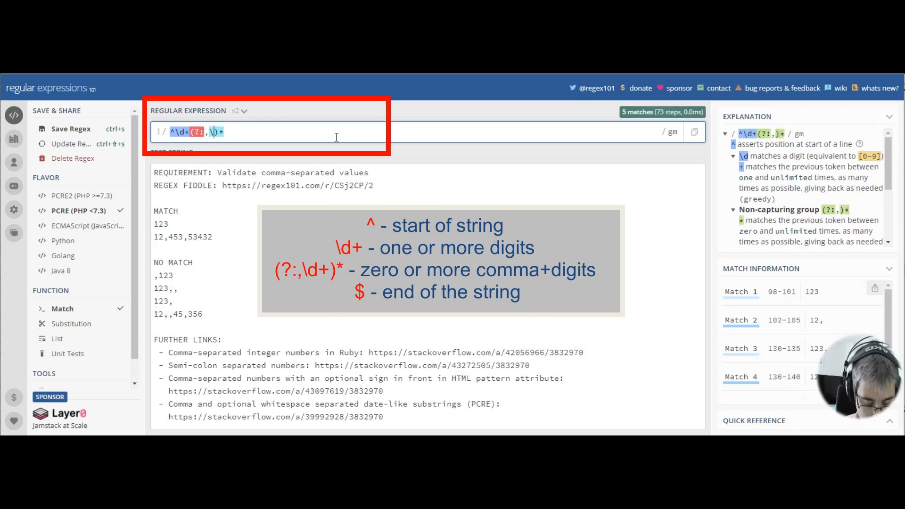
text(+)
key(Right)
key(Right)
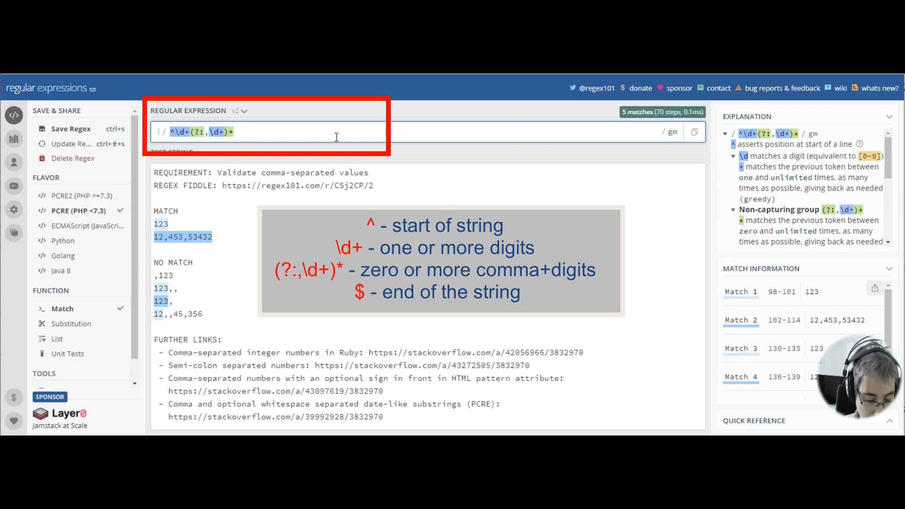
text($)
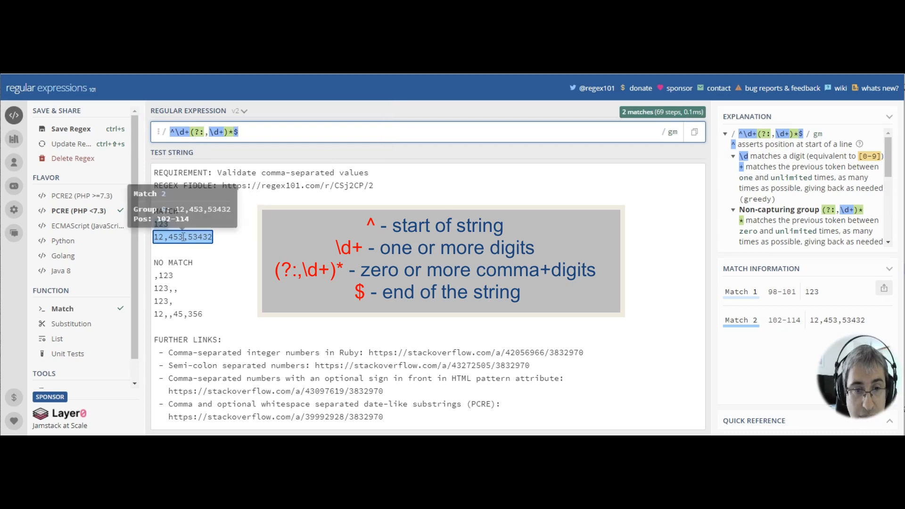
mouse_move(183, 237)
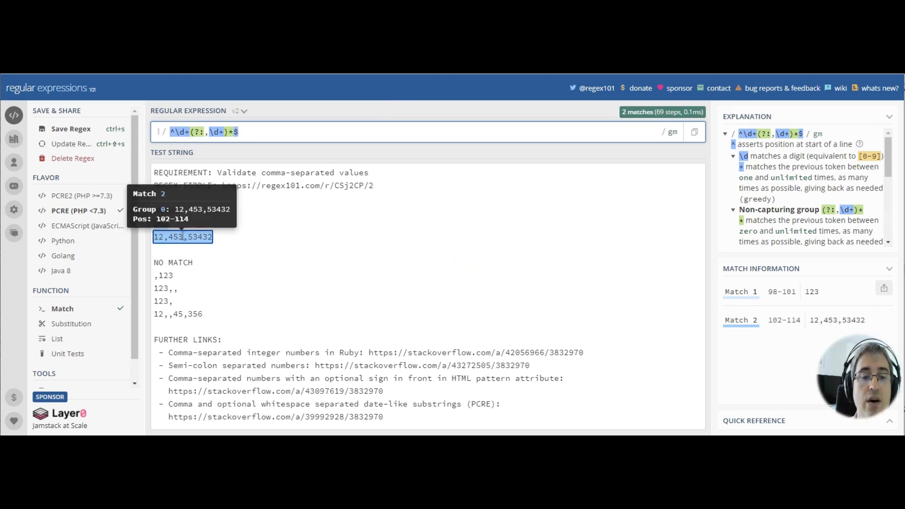
Review the MATCH and NO MATCH example blocks in the test string
drag(155, 211, 154, 236)
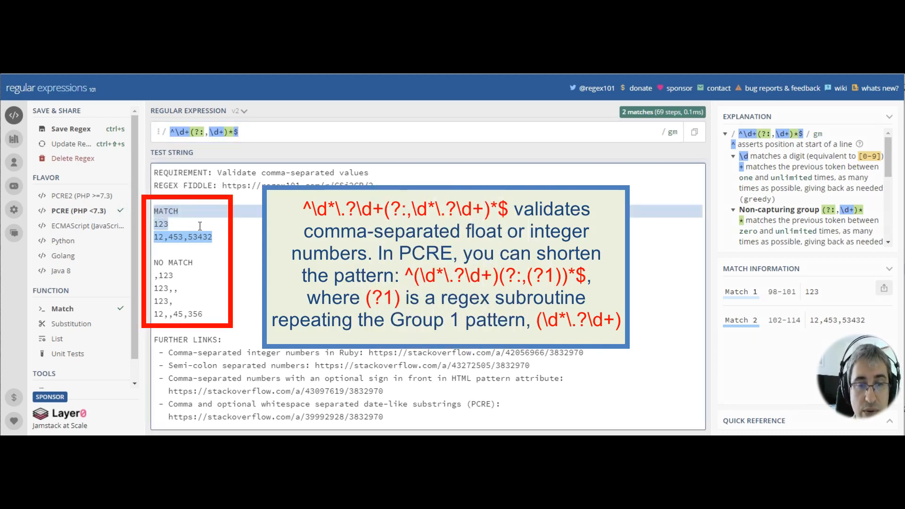
click(235, 238)
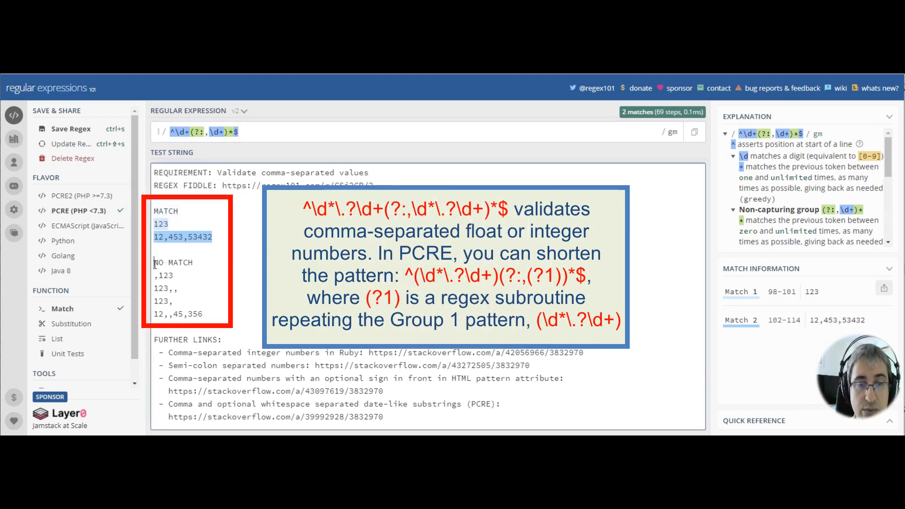
drag(155, 264, 247, 321)
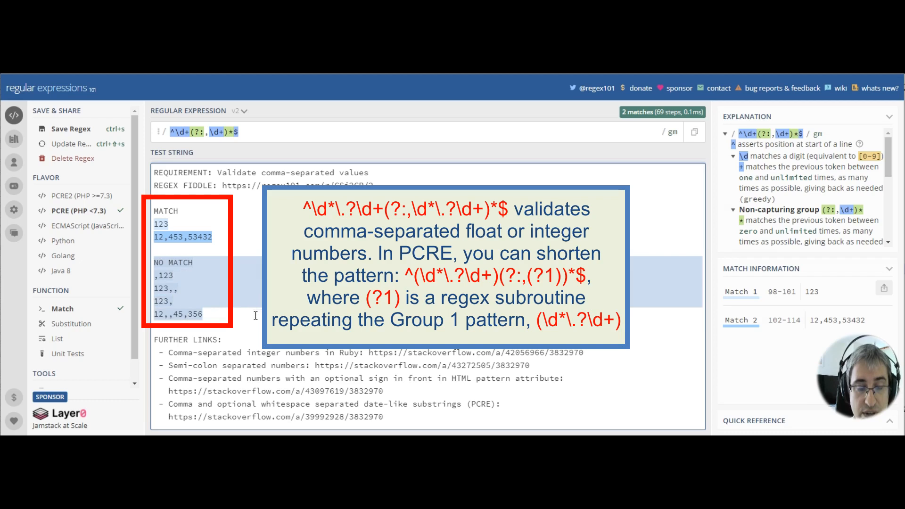
click(251, 312)
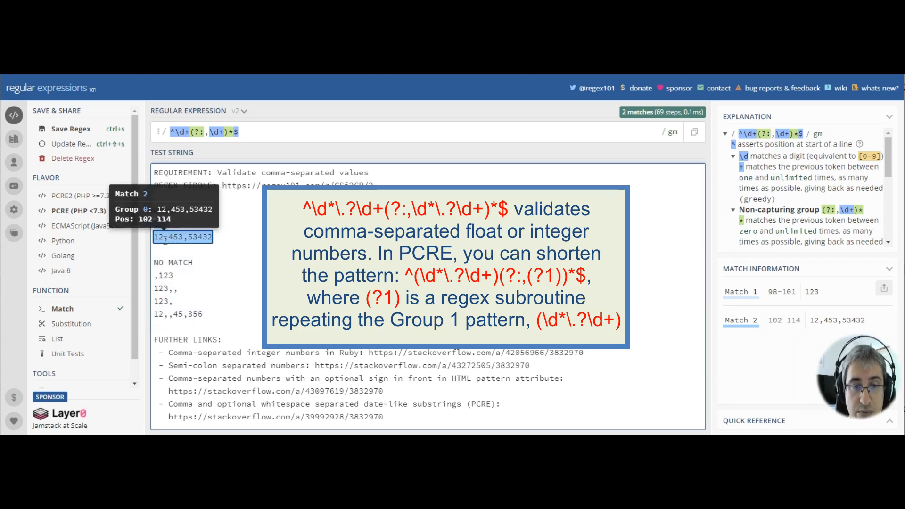
Pad the commas in 12,453,53432 with spaces so it reads 12, 453 , 53432
click(167, 237)
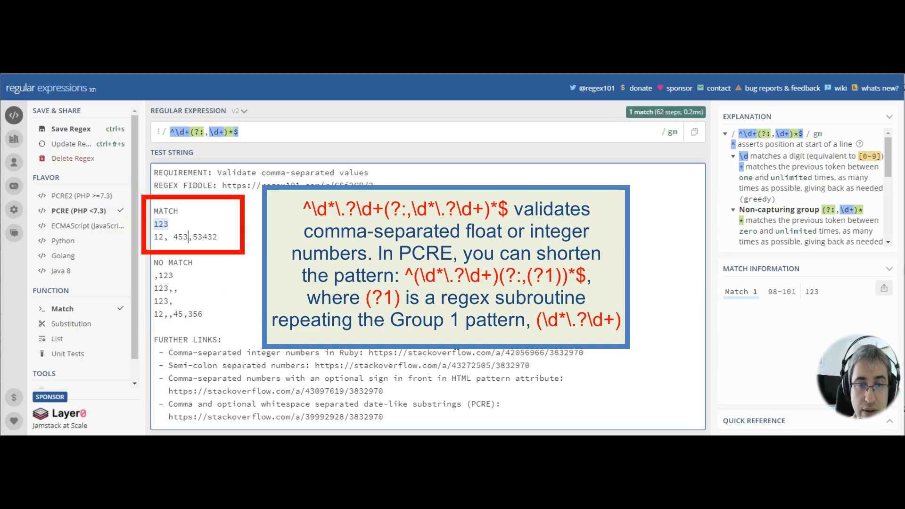
key(Right)
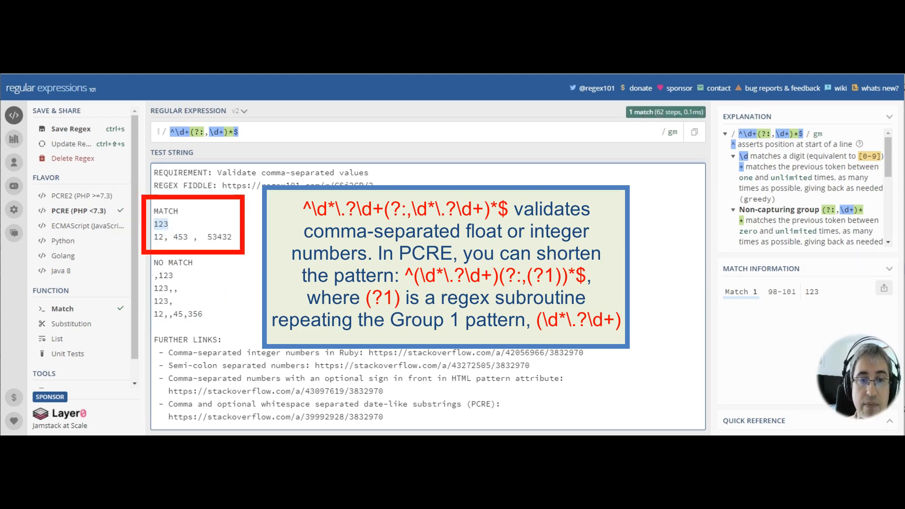
click(180, 132)
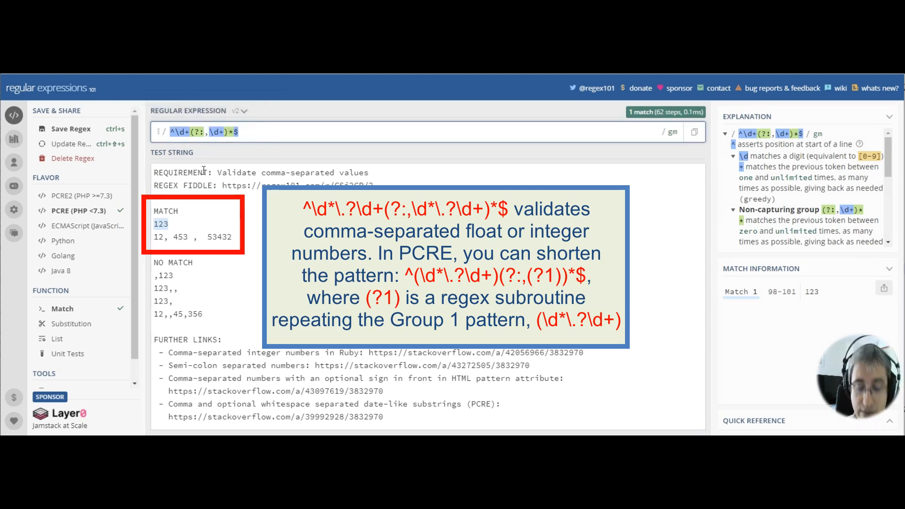
text(\s*)
key(Right)
text(\s*)
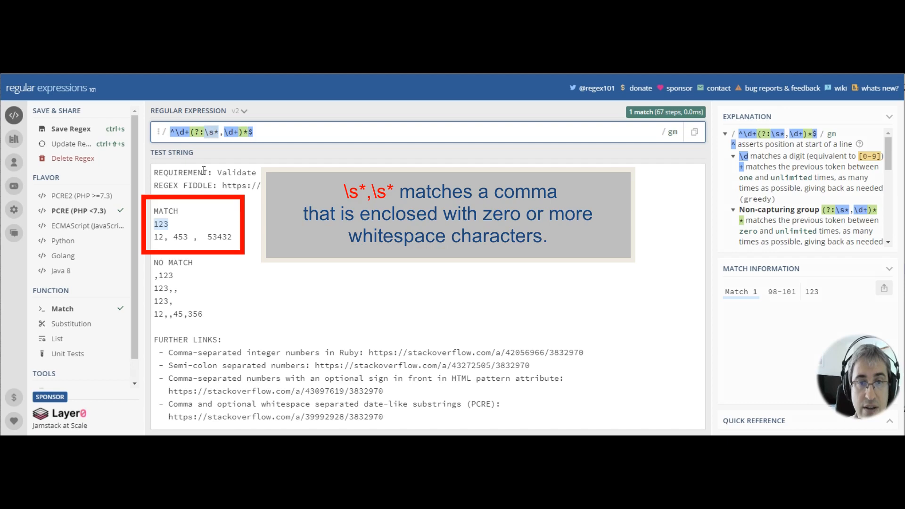
text(\s*)
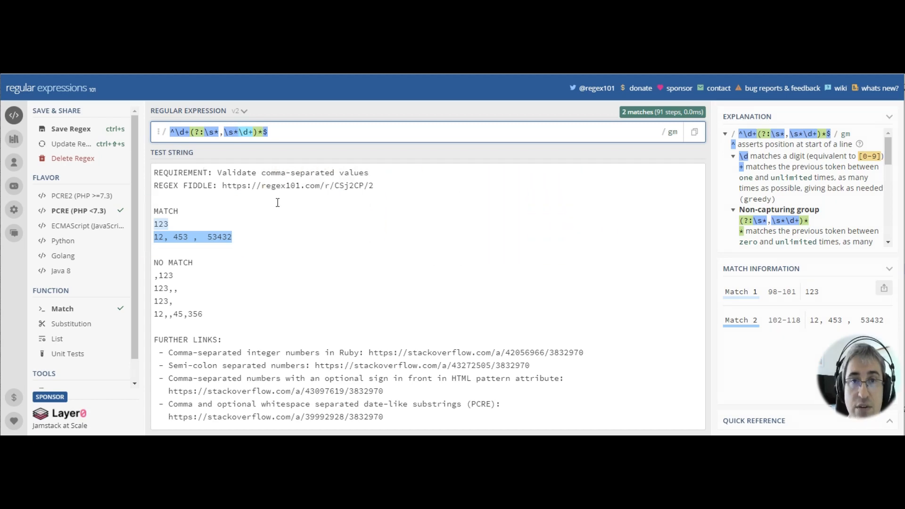
click(271, 235)
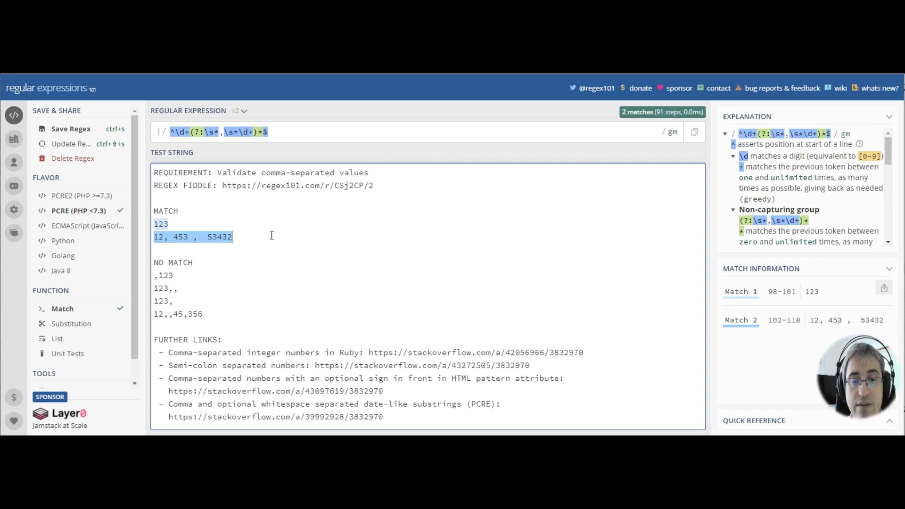
Duplicate the spaced comma line and wrap its commas as <,> separators
key(Return)
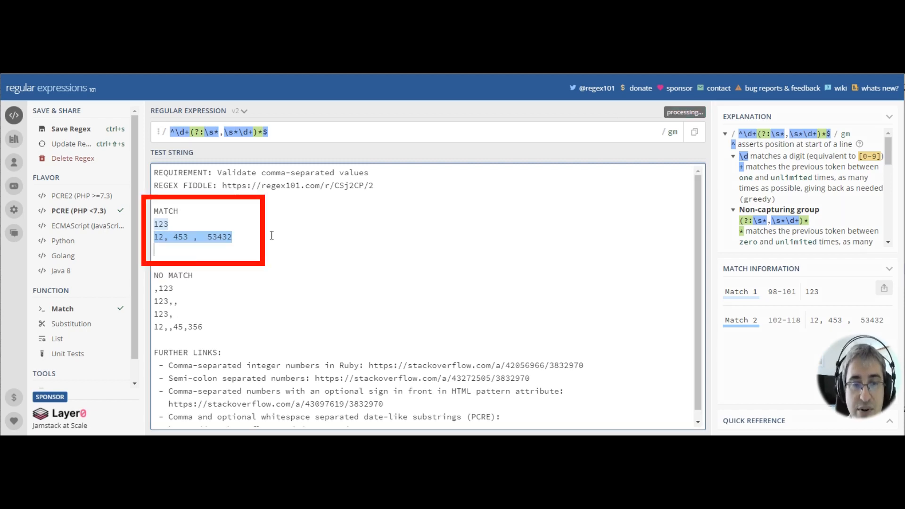
text(12, 453 ,  53432)
key(Left)
key(Left)
key(Left)
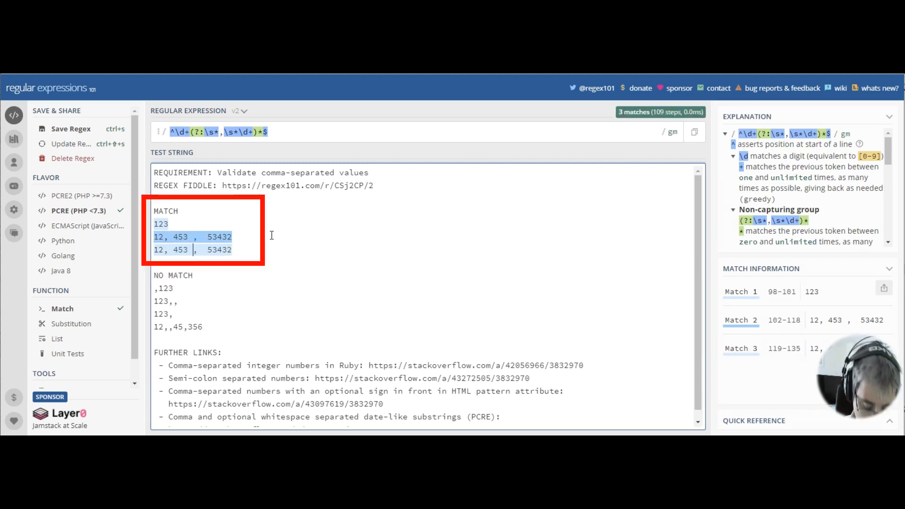
text(<)
key(Right)
text(>)
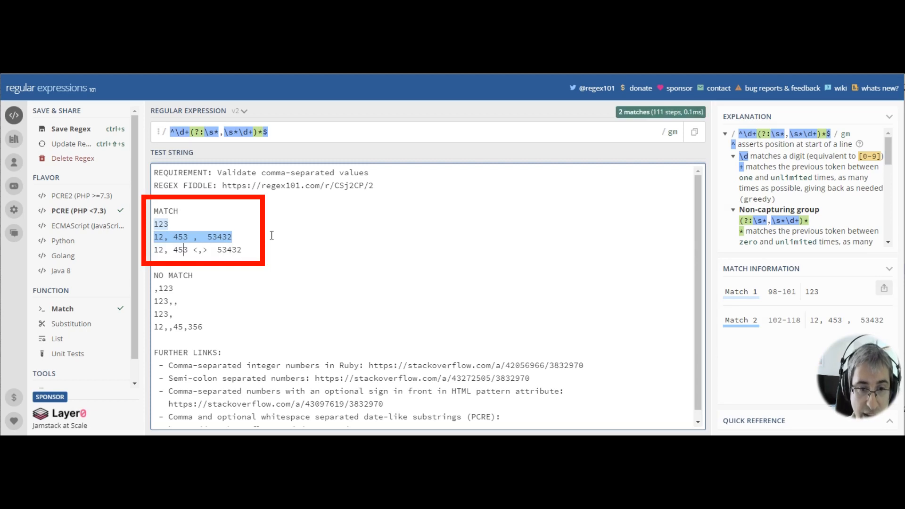
key(Left)
text(<)
key(Right)
text(>)
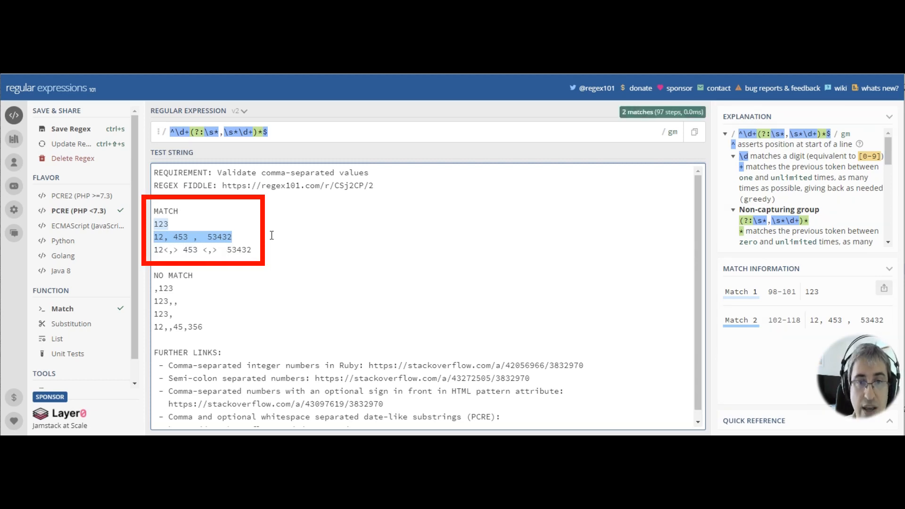
Change the pattern's separator from \s*,\s* to \s*<,>\s*
click(220, 131)
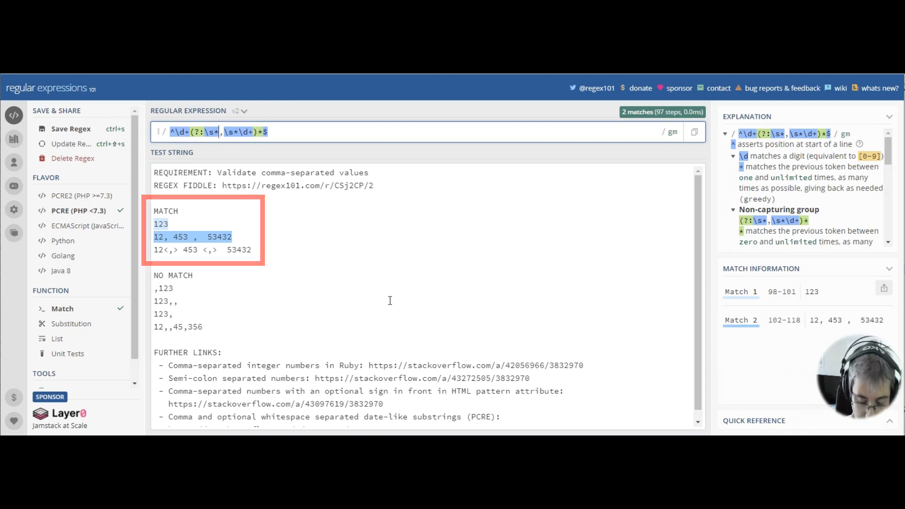
text(<)
key(Right)
text(>)
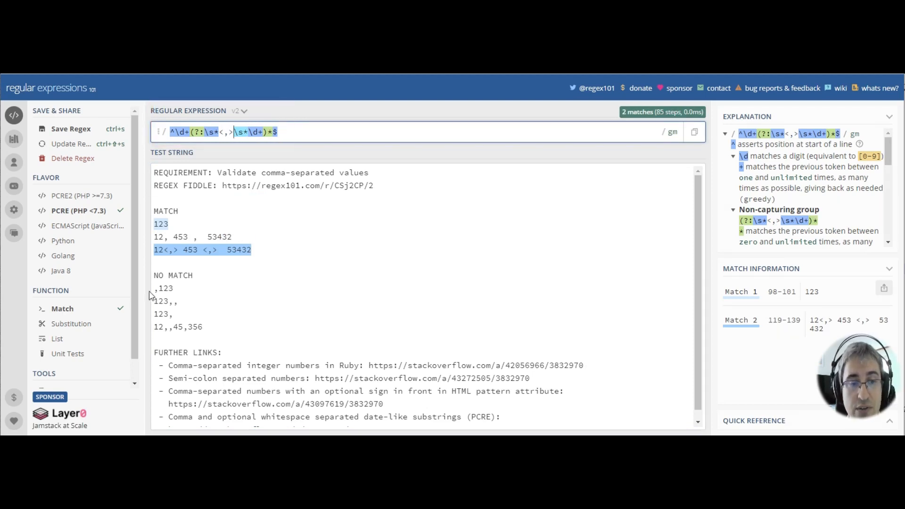
scroll(61, 344, down, 1)
click(77, 367)
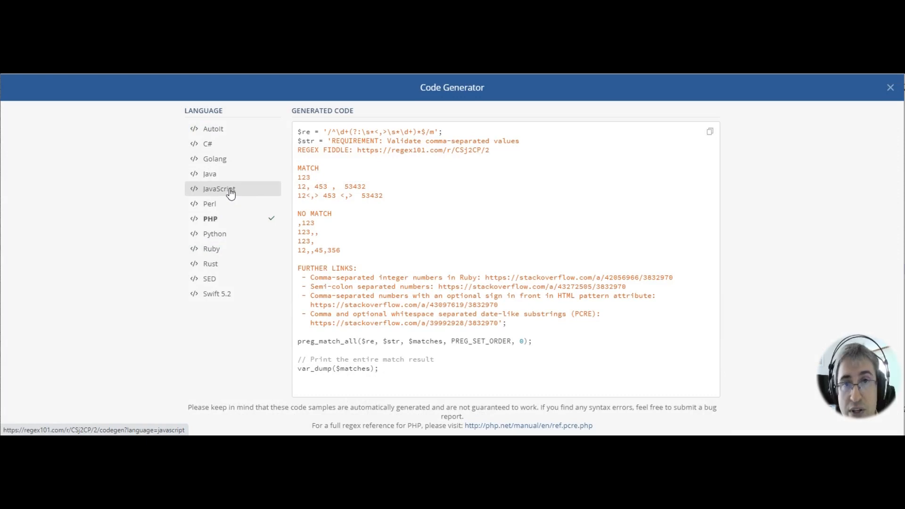
click(222, 249)
click(206, 174)
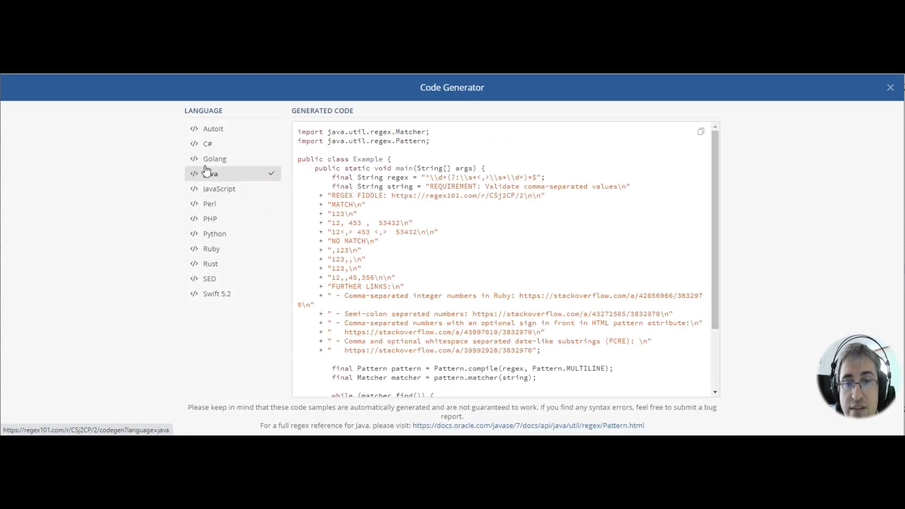
click(208, 144)
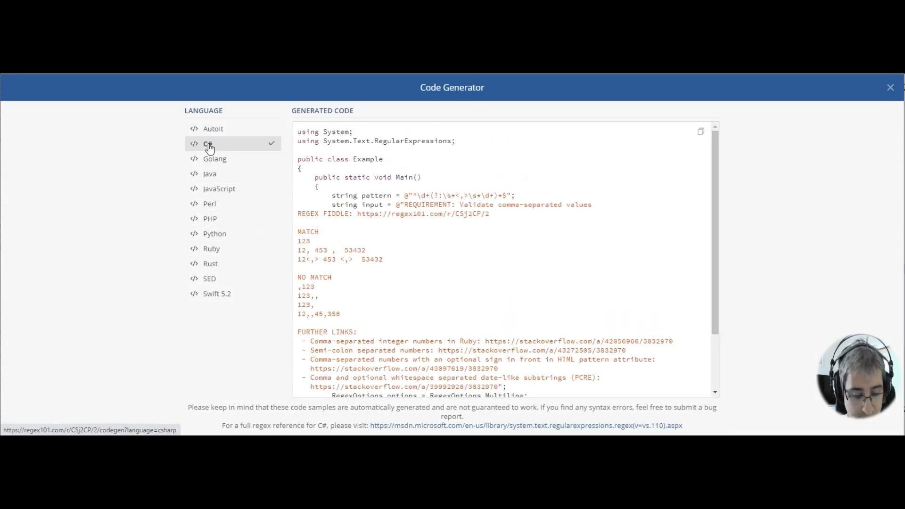
key(Escape)
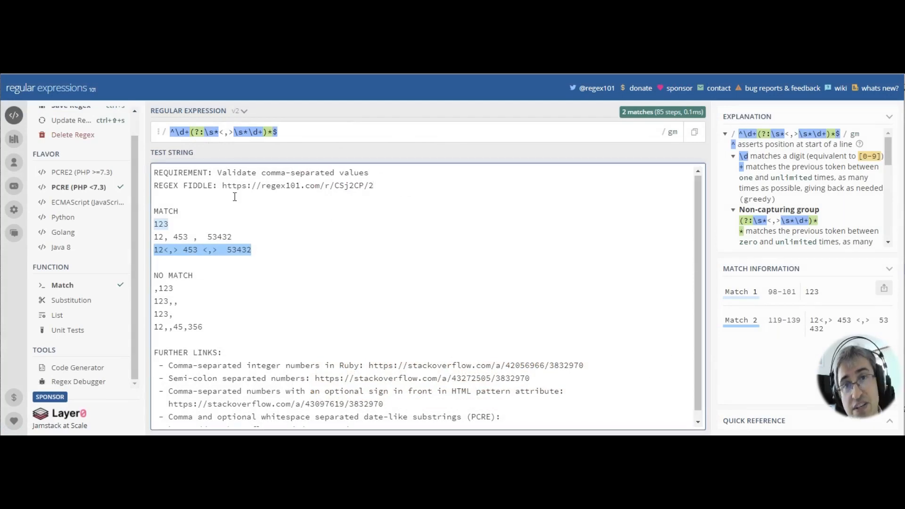
key(Return)
key(Return)
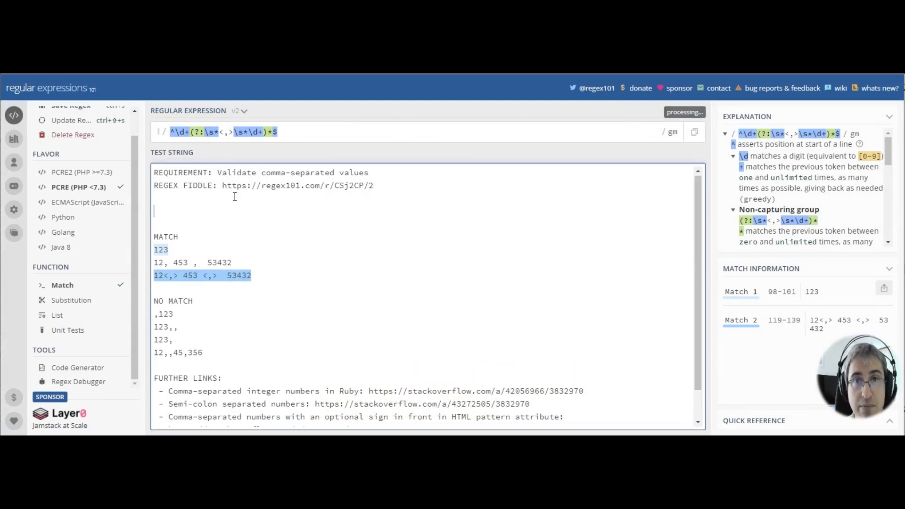
text(^)
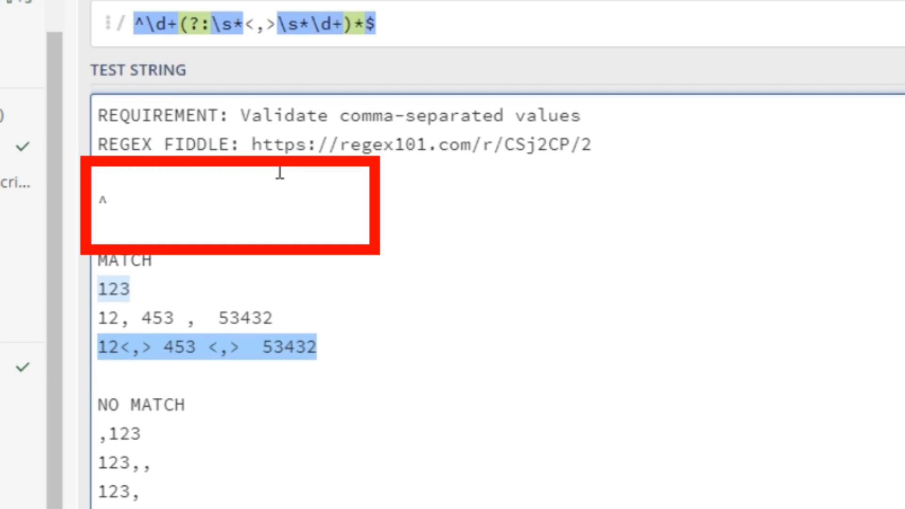
text( p )
text((?:)
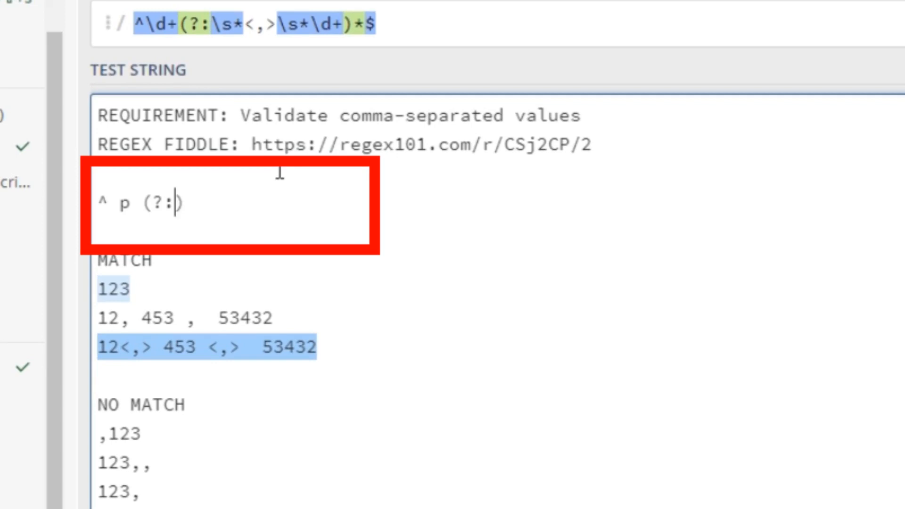
text(sep p))
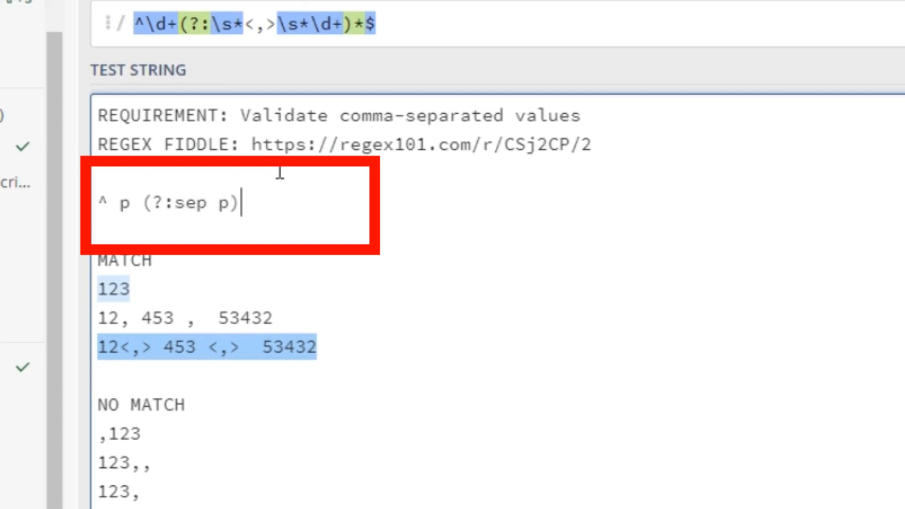
text(*)
text( $)
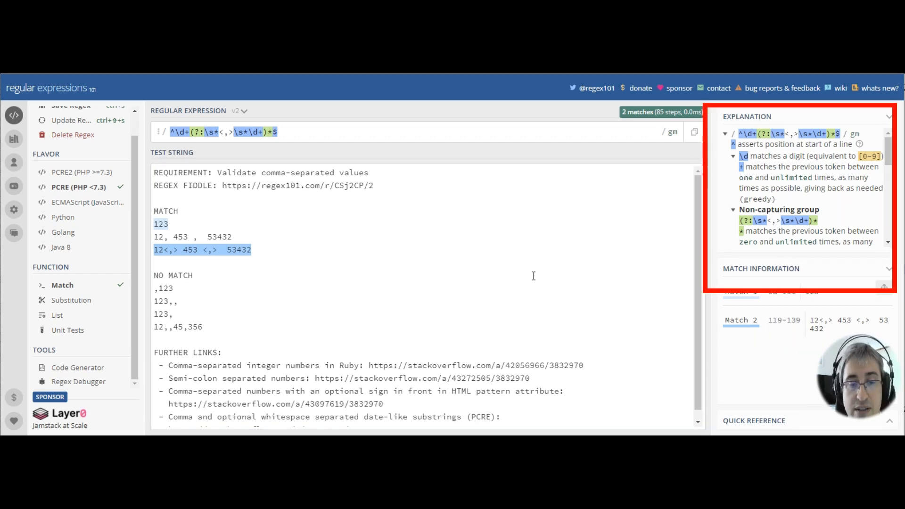
scroll(453, 292, down, 1)
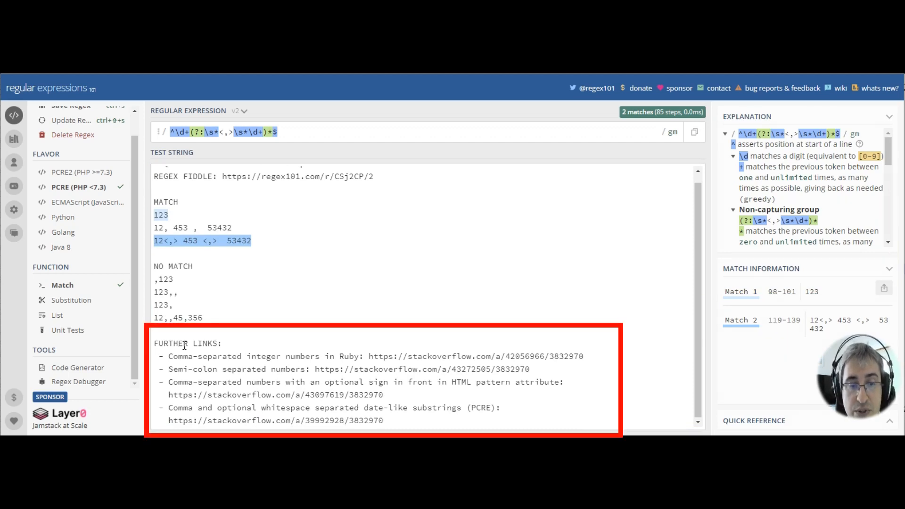